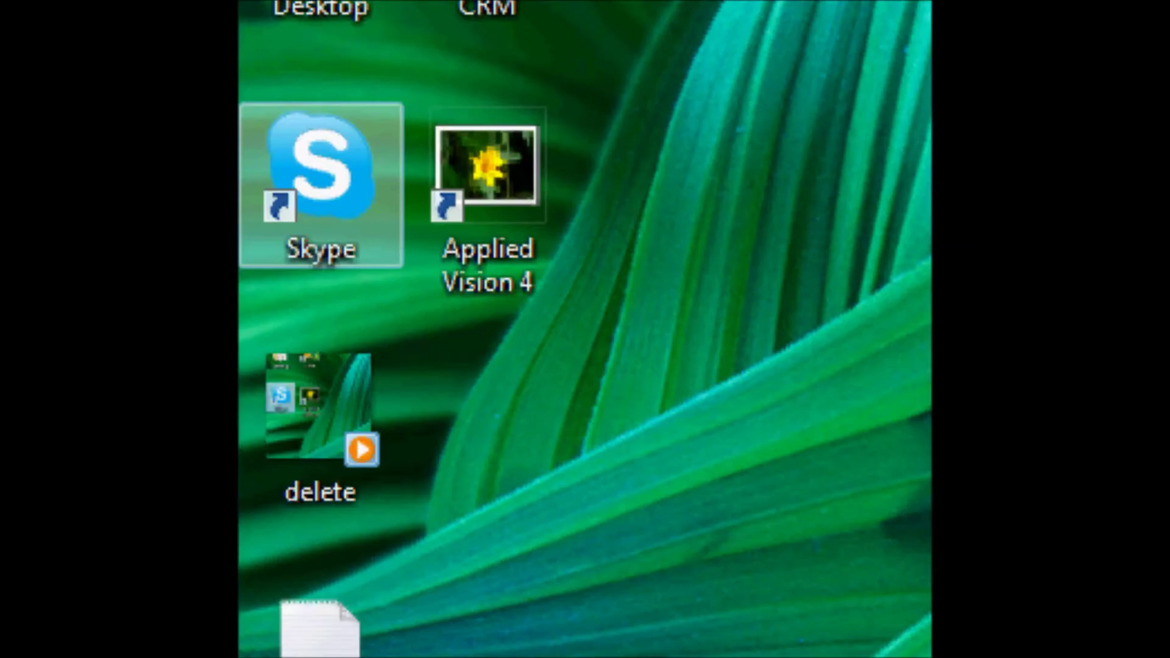
# Launch Skype from its desktop shortcut and open Tools > Options to the General page
pyautogui.click(323, 263)
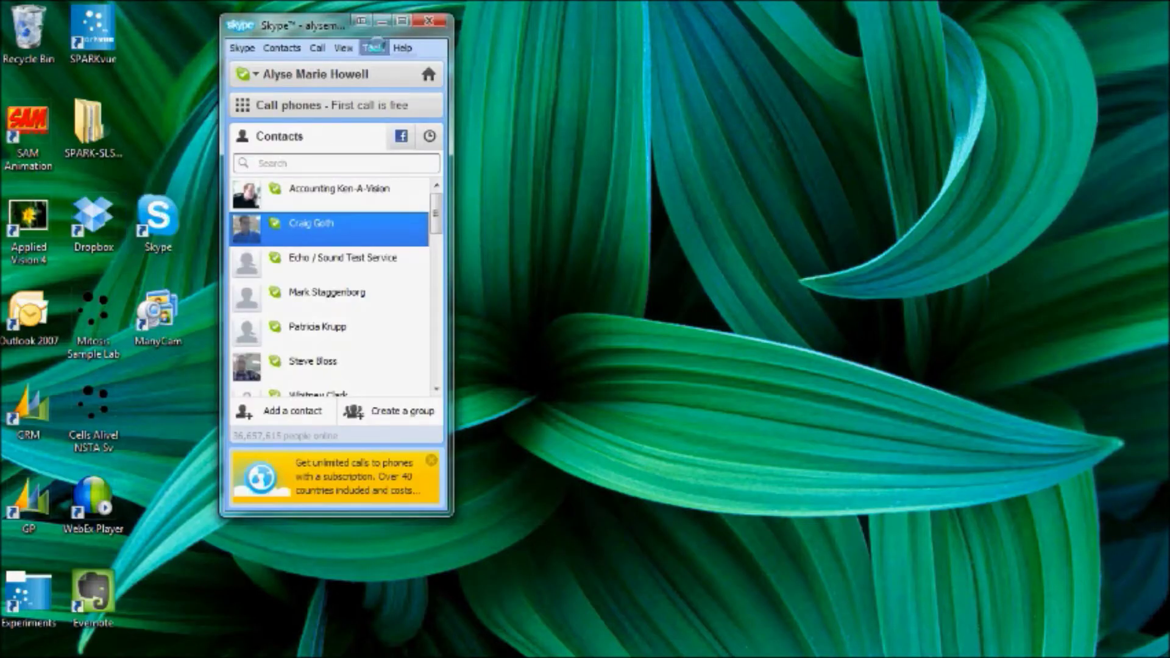
pyautogui.click(374, 46)
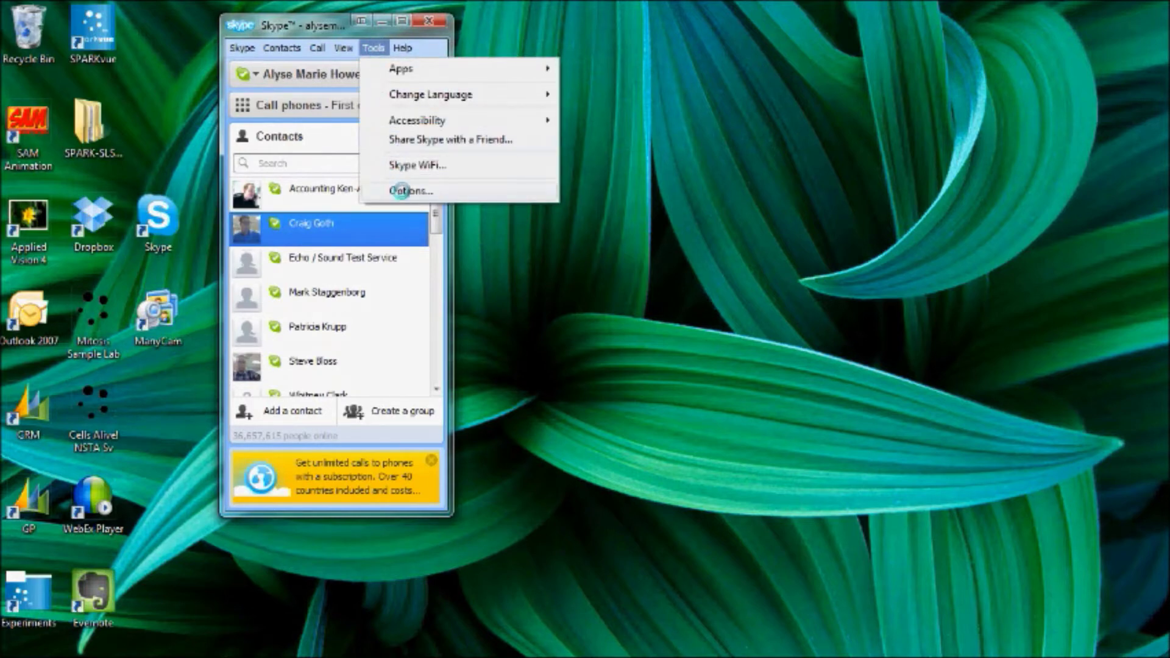
pyautogui.click(400, 191)
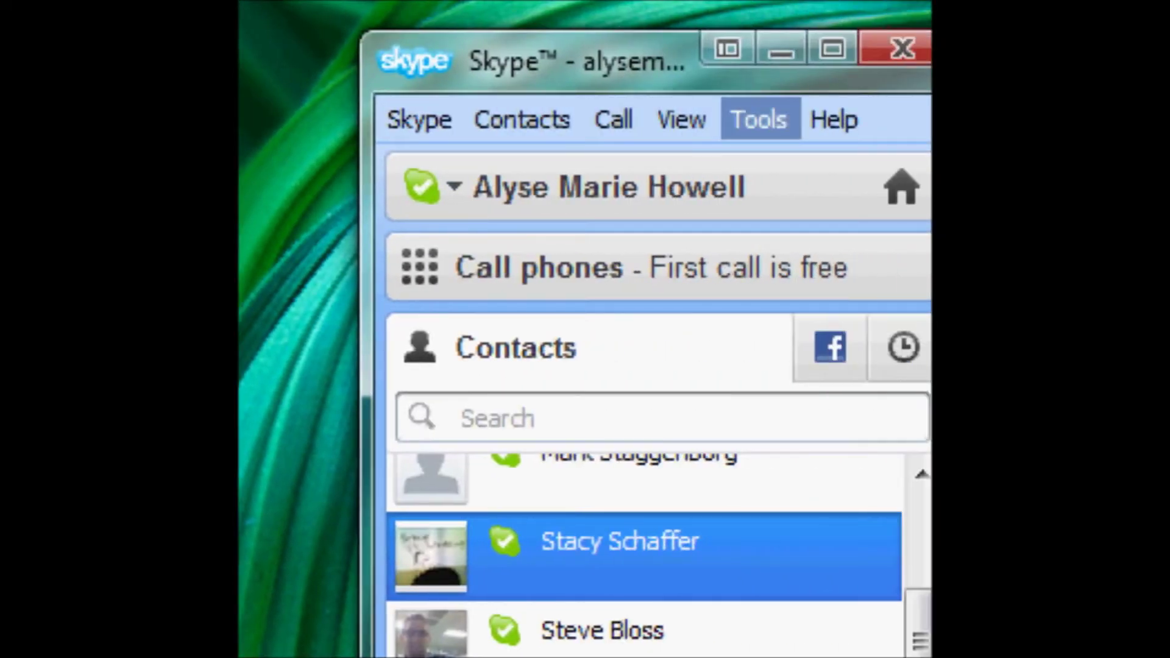
pyautogui.click(760, 119)
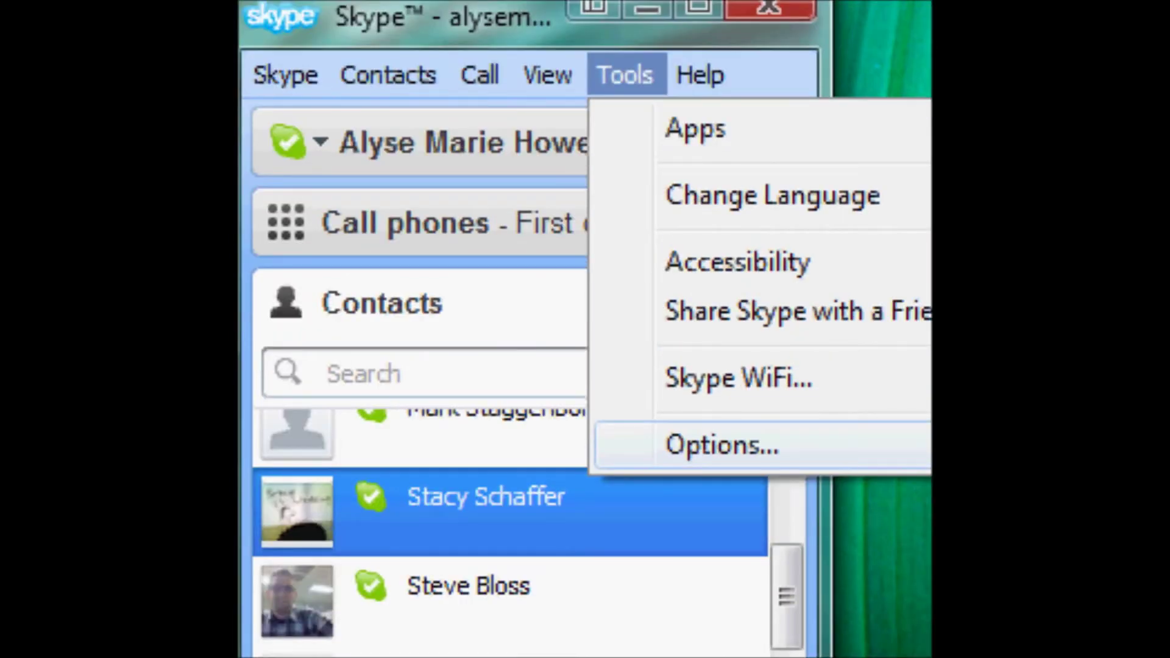
pyautogui.click(722, 445)
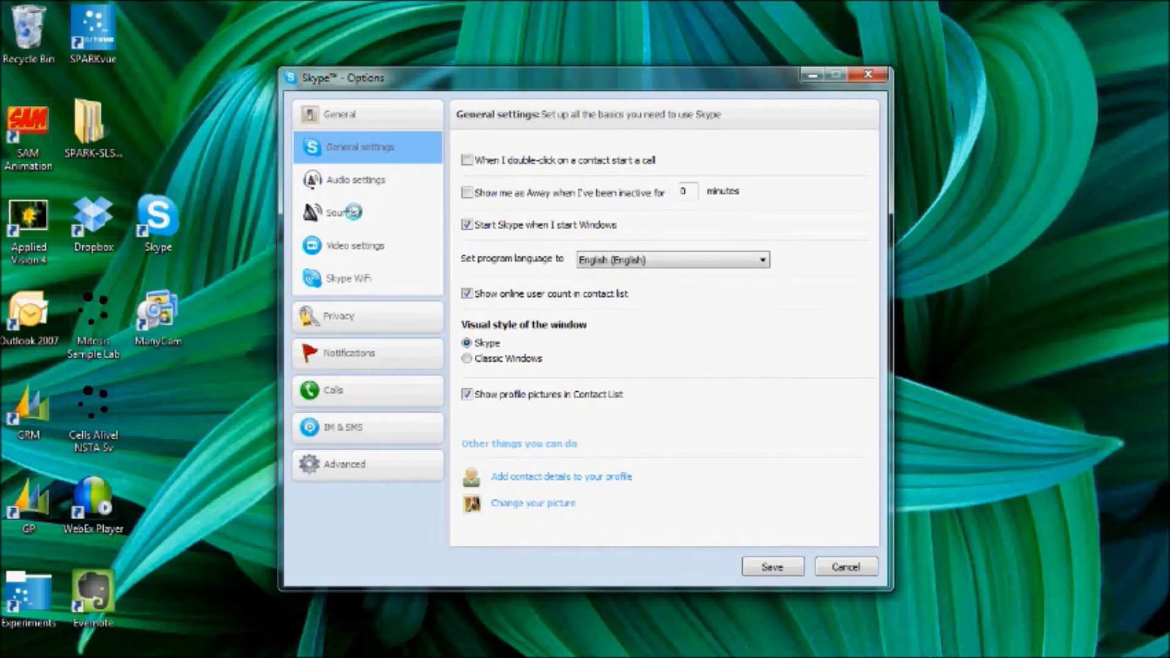
# On the Video settings page, select the Ken-A-Vision 3.2MP AF Camera, then switch the webcam to USB Video Device
pyautogui.click(356, 245)
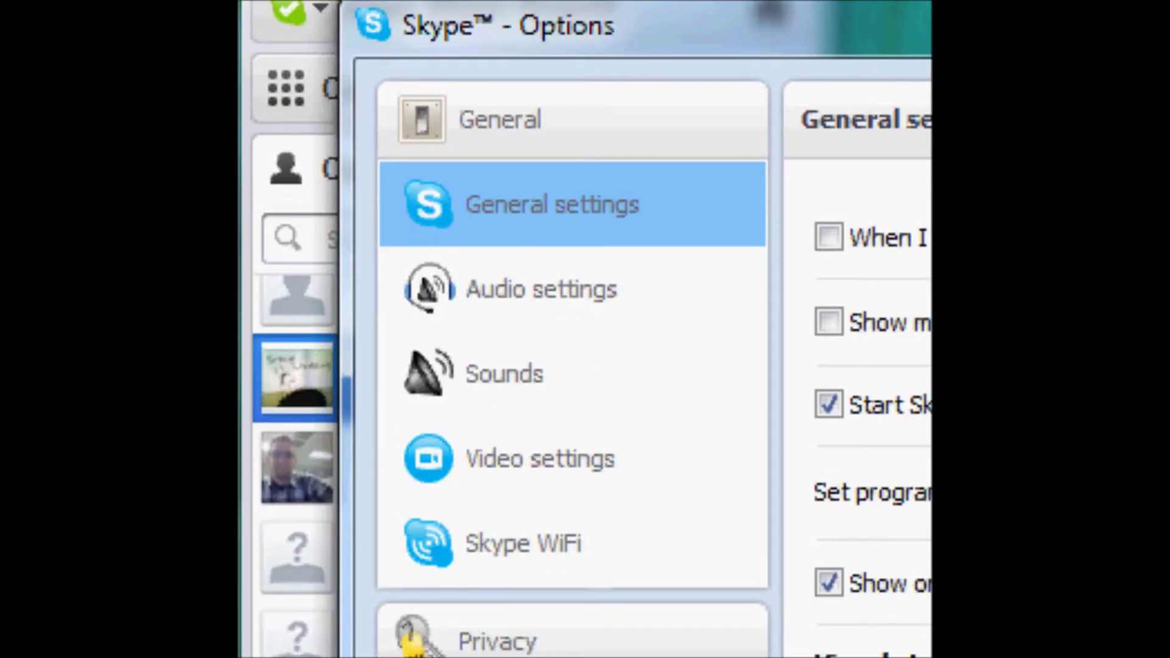
pyautogui.click(539, 458)
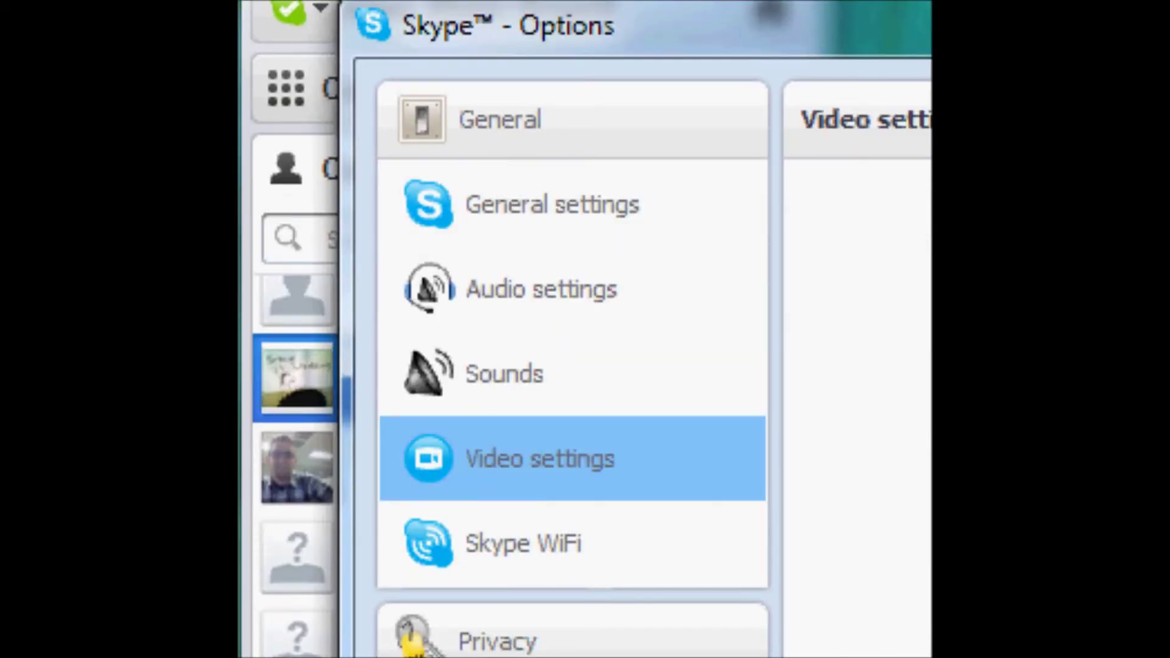
pyautogui.click(789, 161)
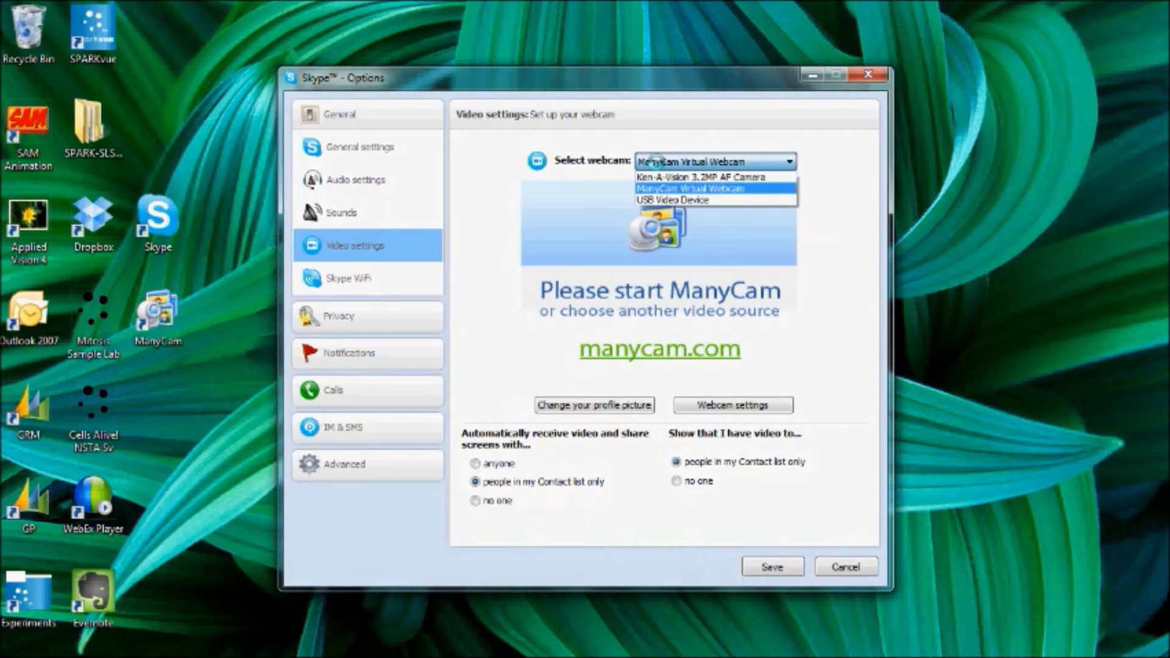
pyautogui.click(657, 175)
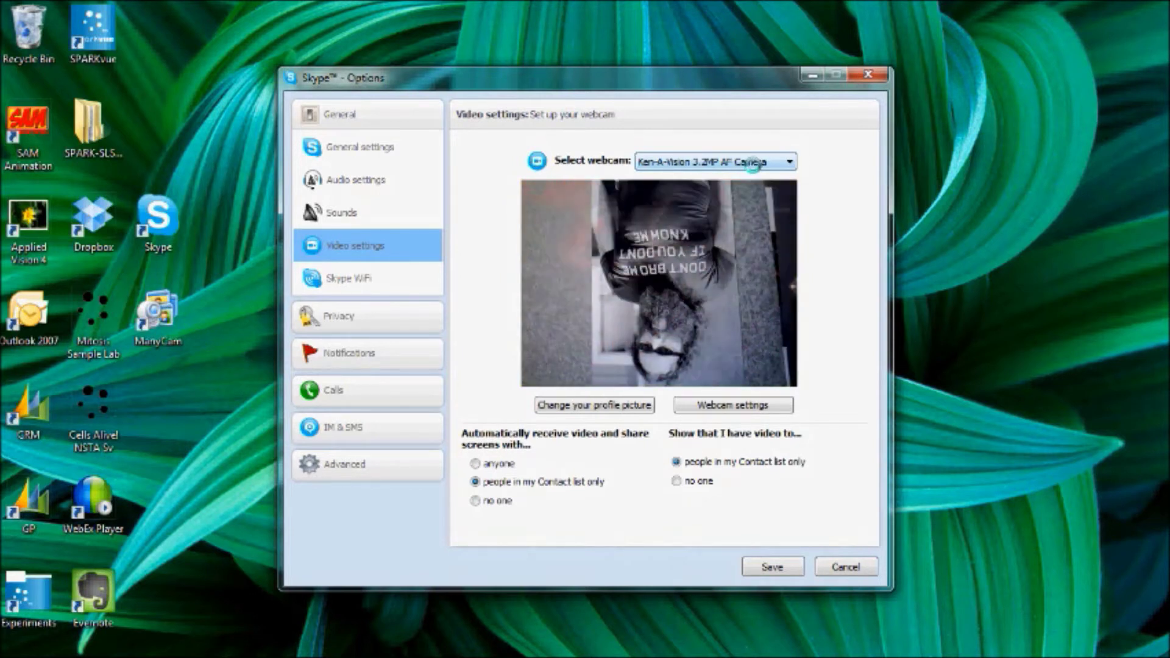
pyautogui.click(740, 162)
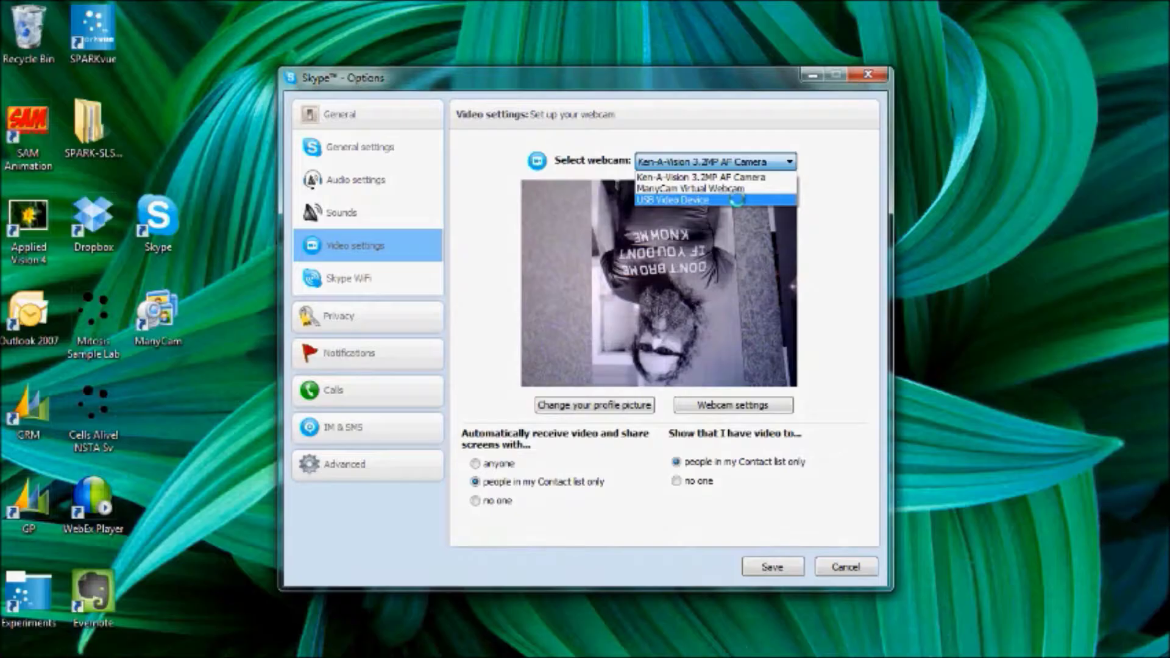
pyautogui.click(736, 194)
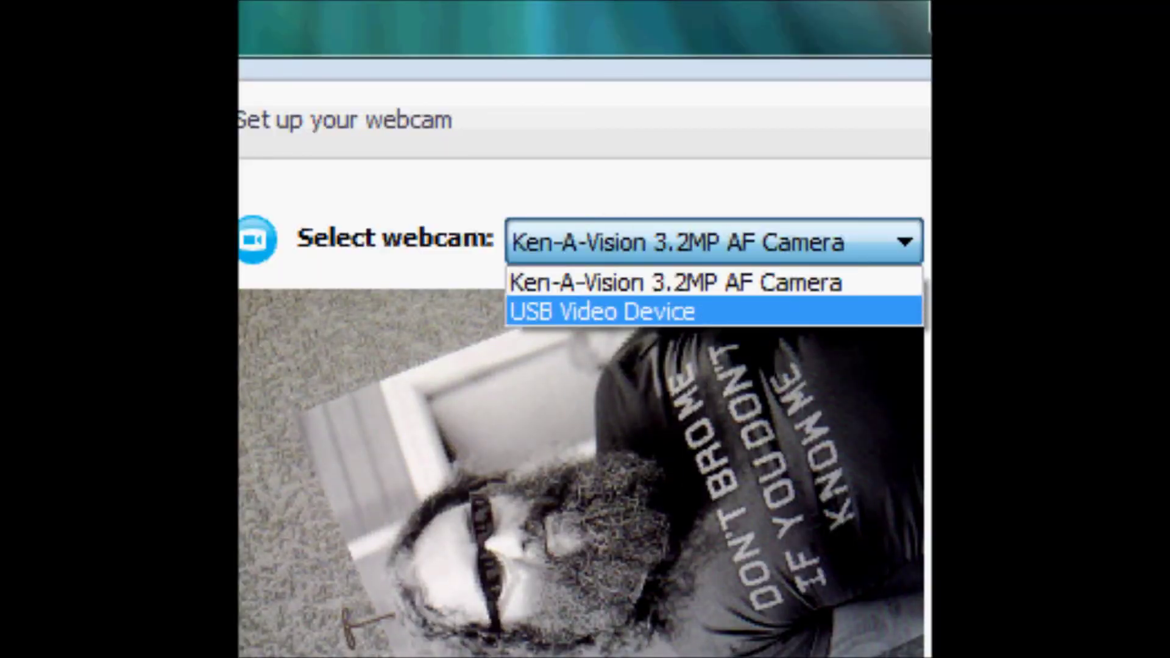
# Preview the USB Video Device microscope image, switch the webcam back to Ken-A-Vision, and close Options
pyautogui.click(603, 311)
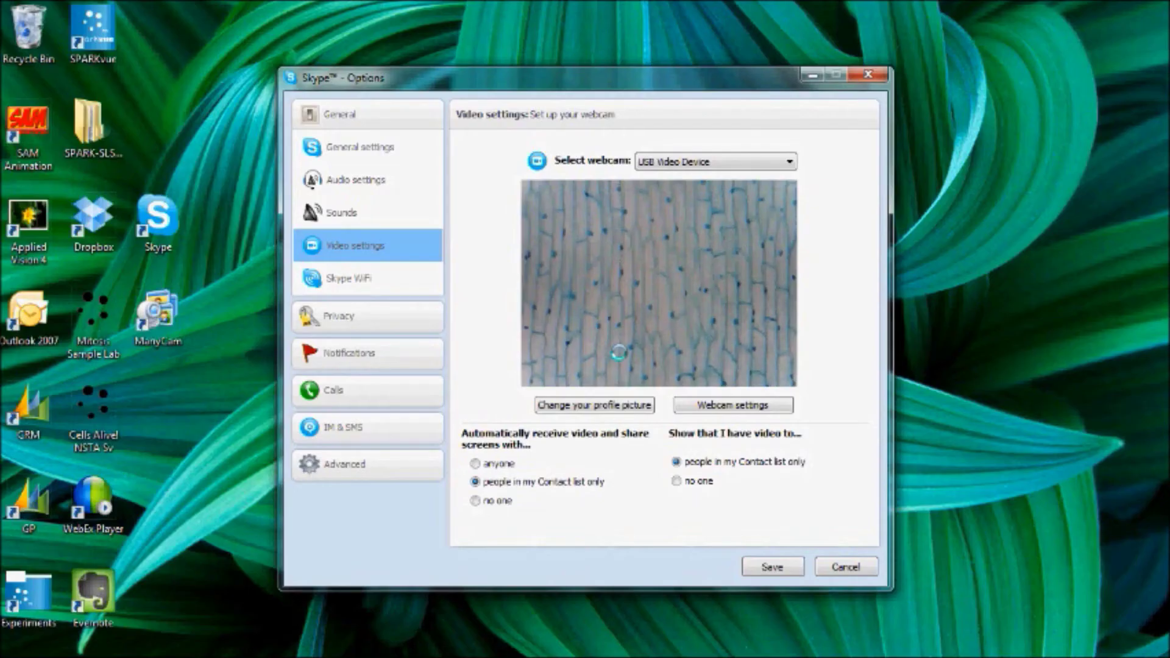
pyautogui.click(741, 161)
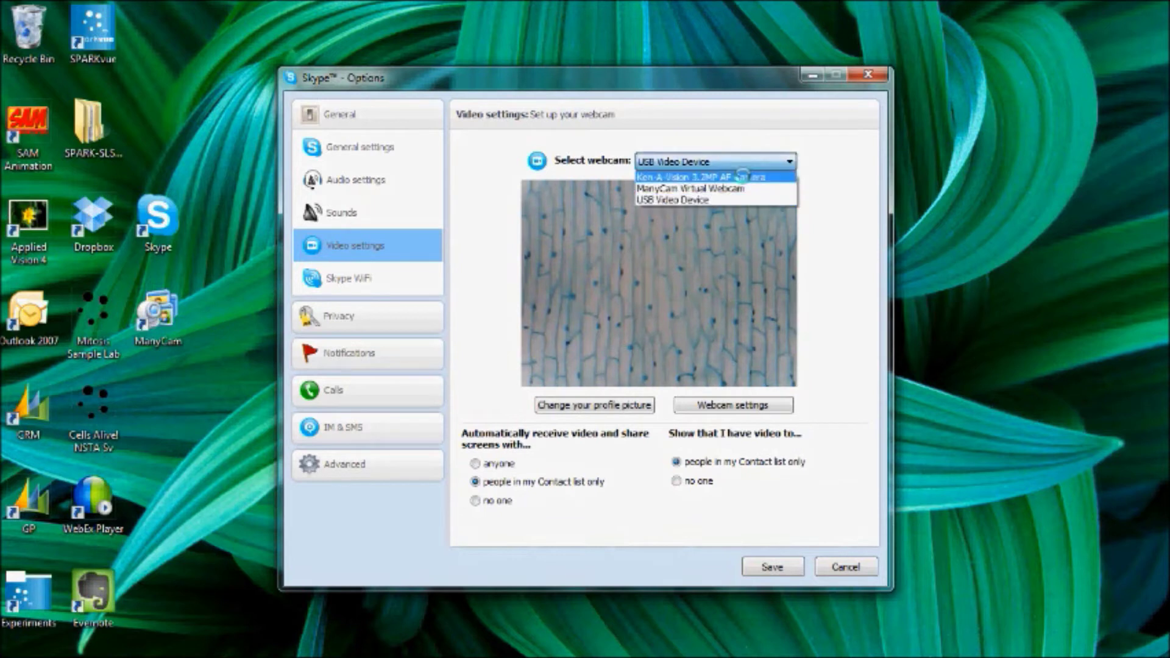
pyautogui.click(701, 174)
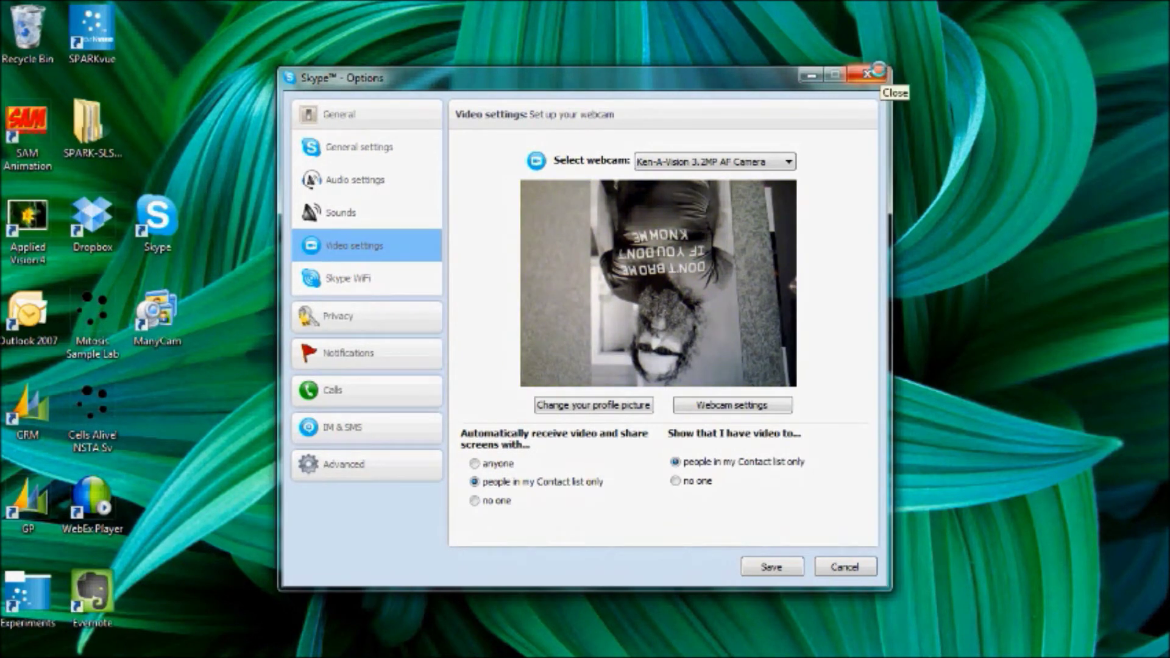
pyautogui.click(874, 73)
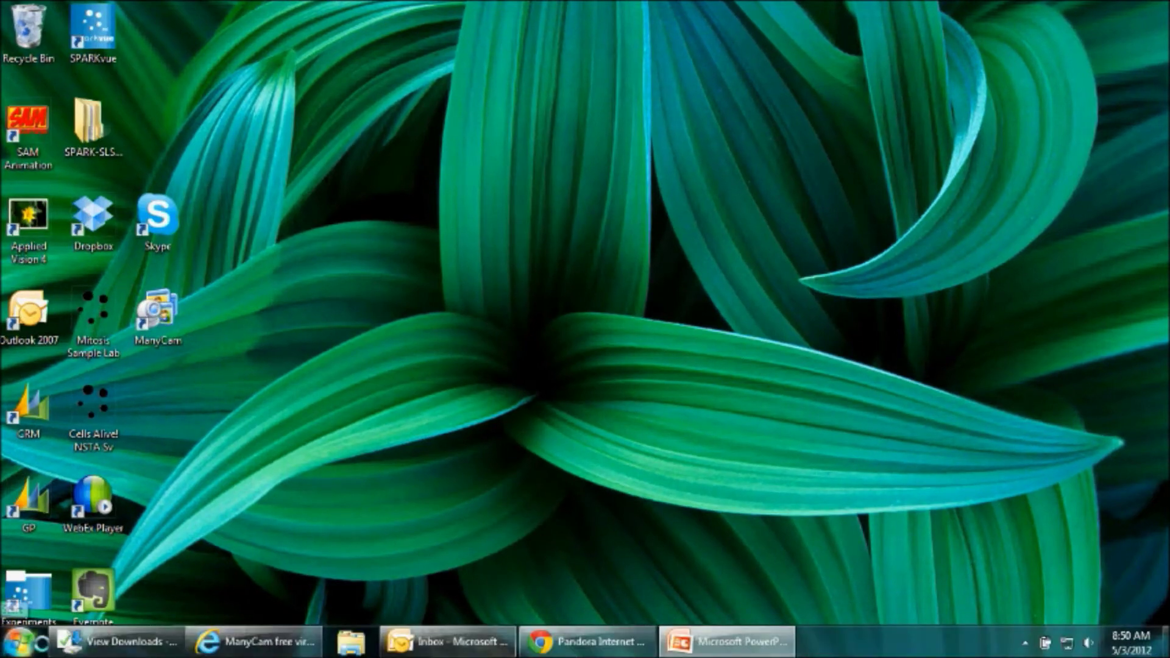
# Visit the ManyCam 3.0 download page in Internet Explorer, checking the slide, then minimize the browser
pyautogui.click(256, 641)
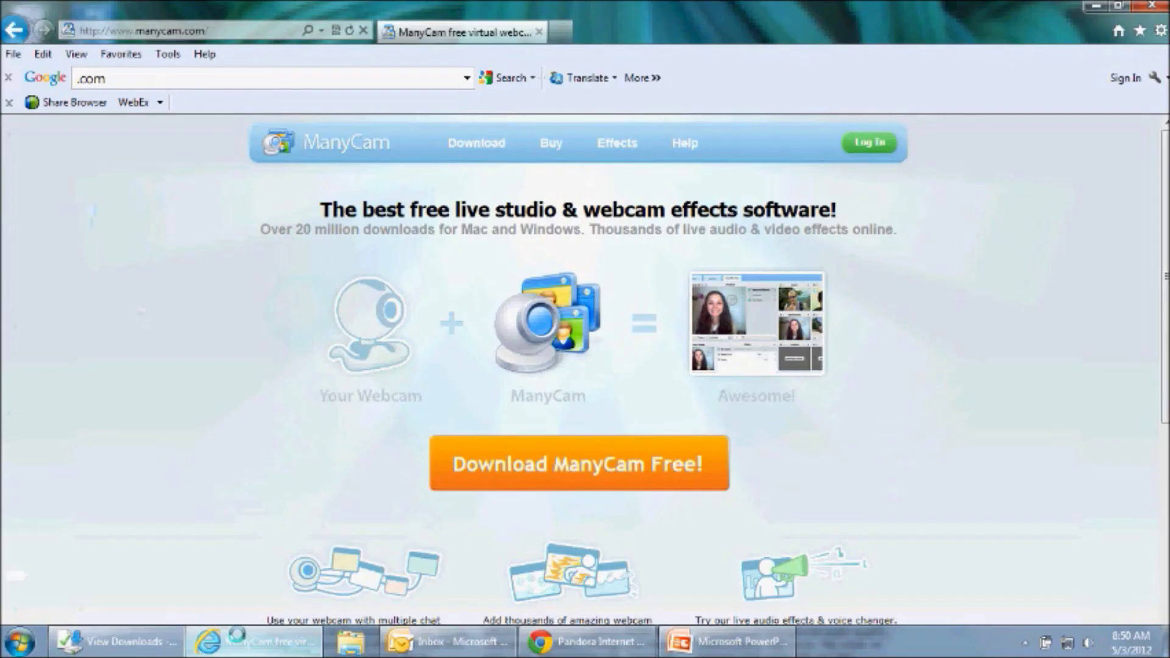
pyautogui.click(729, 639)
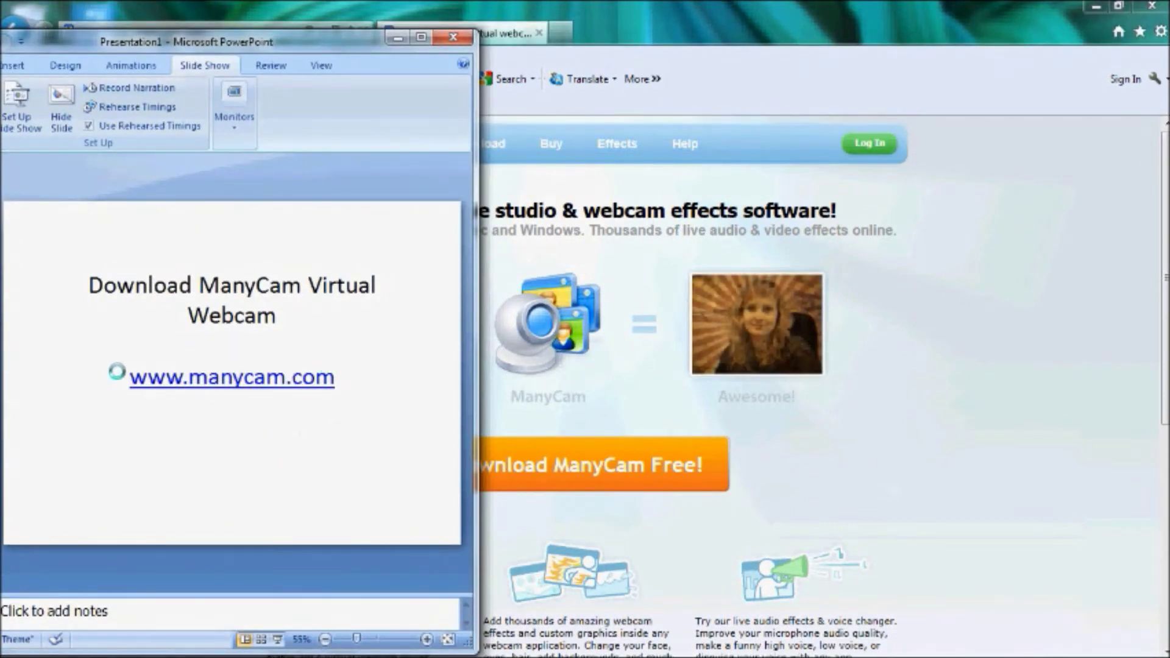
pyautogui.click(395, 39)
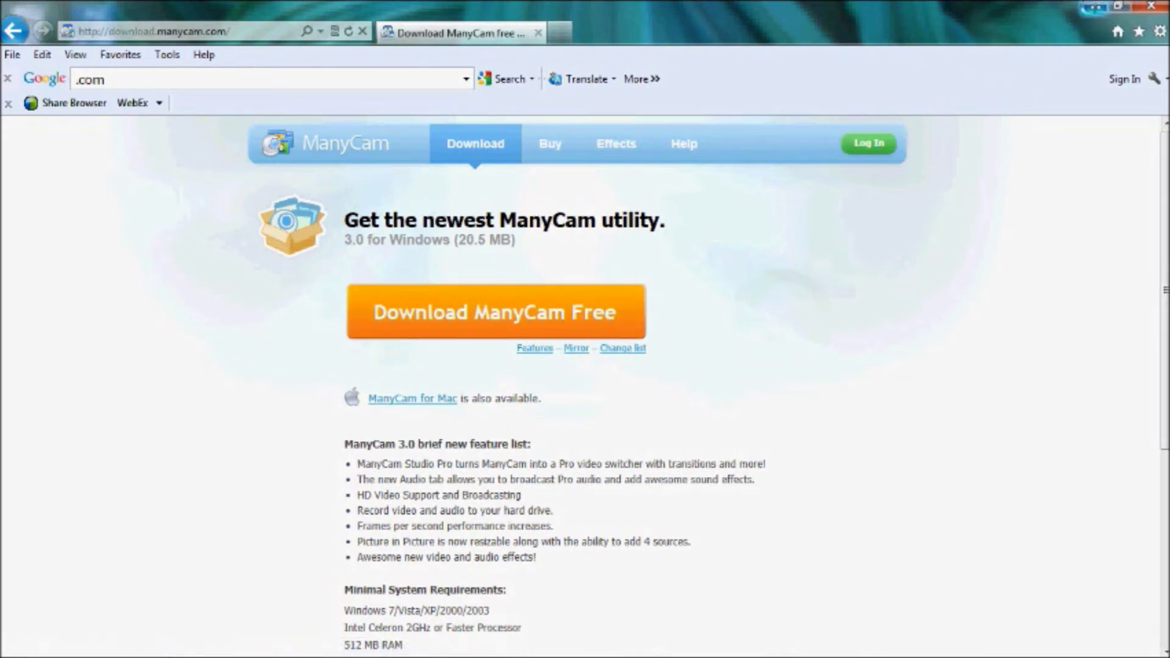
pyautogui.click(1095, 6)
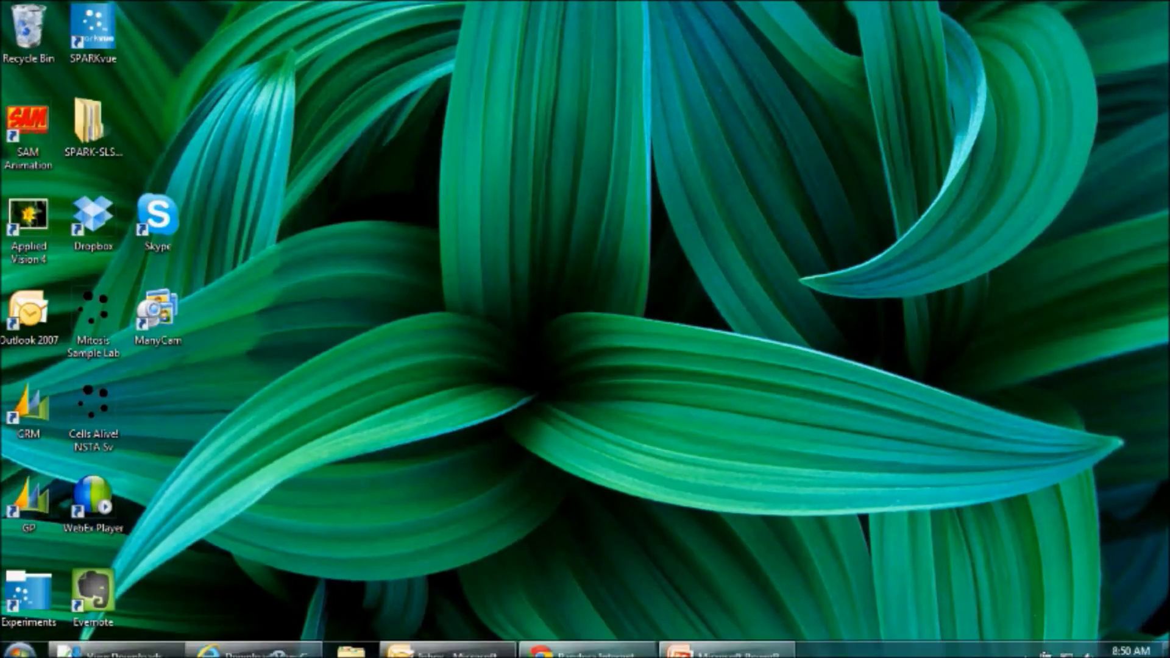
# Check the downloads list, hide it, and launch ManyCam from its desktop shortcut
pyautogui.click(146, 650)
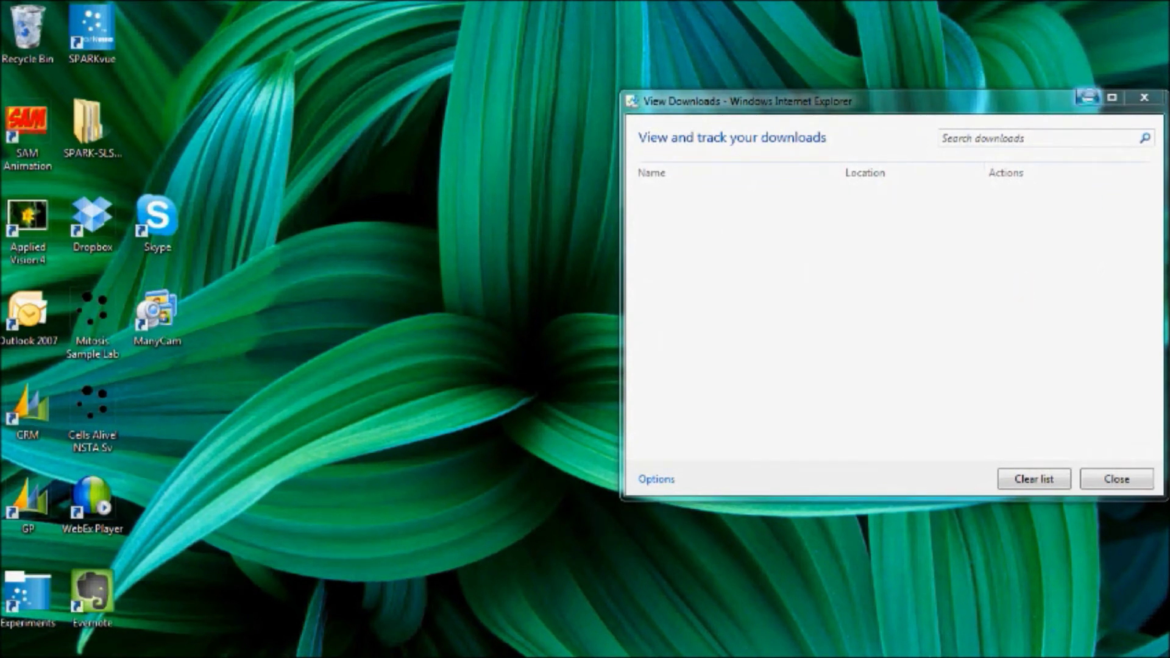
pyautogui.click(1087, 96)
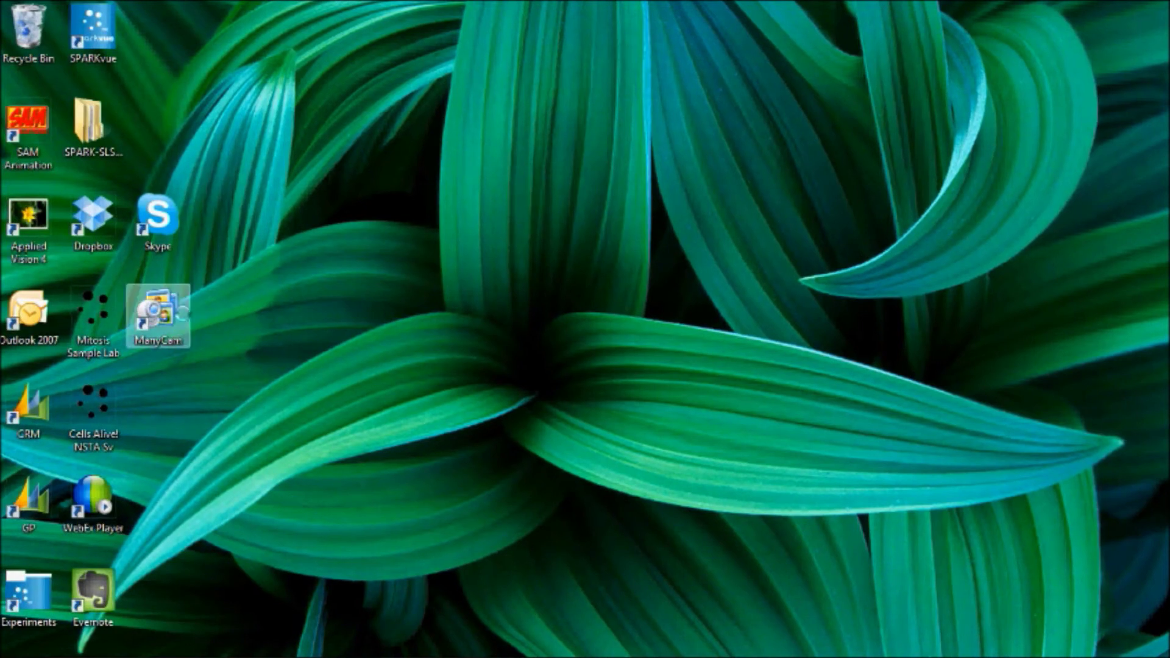
pyautogui.click(157, 314)
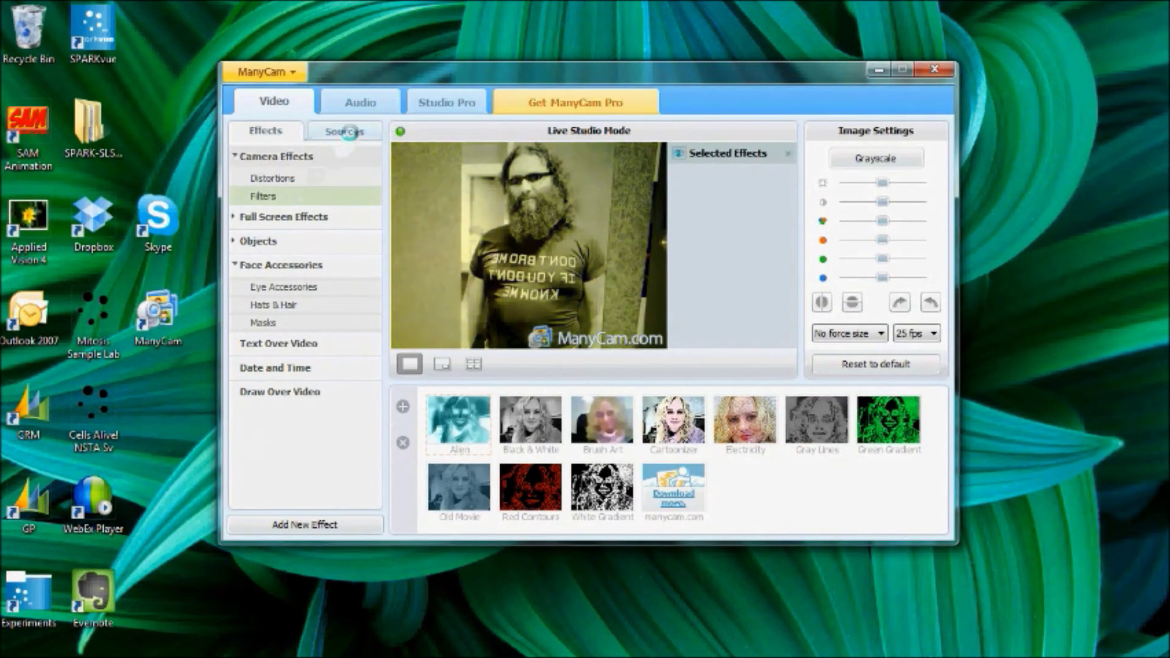
# In ManyCam Sources, adjust flip and mirror until the shirt text reads upright, then close ManyCam
pyautogui.click(346, 132)
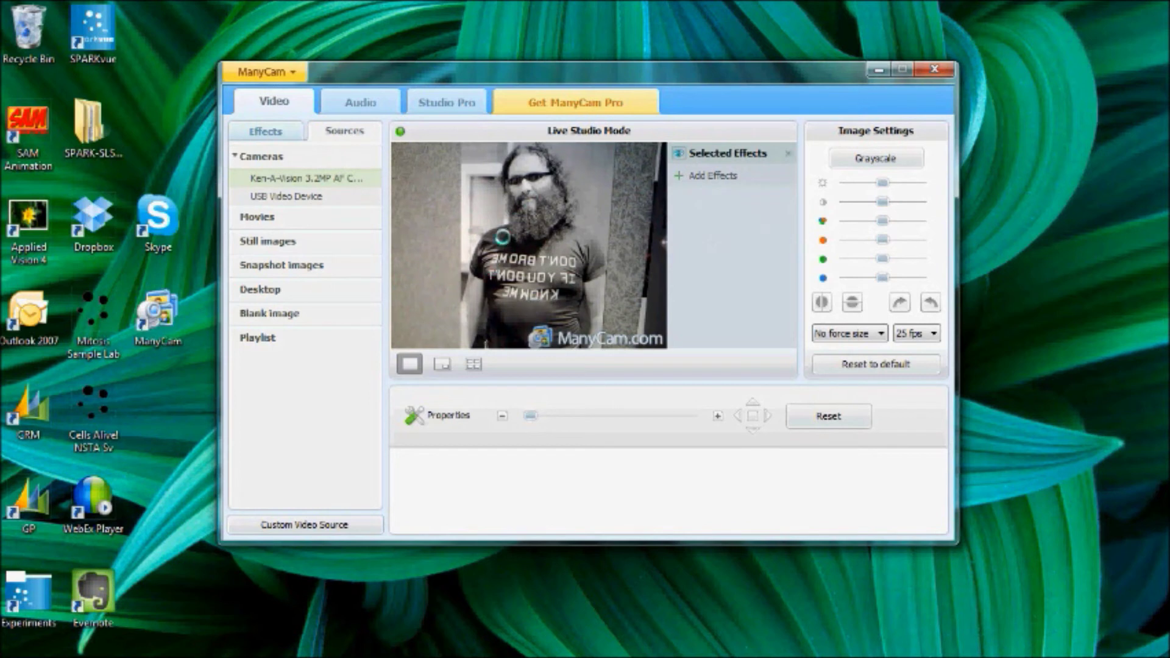
pyautogui.click(852, 303)
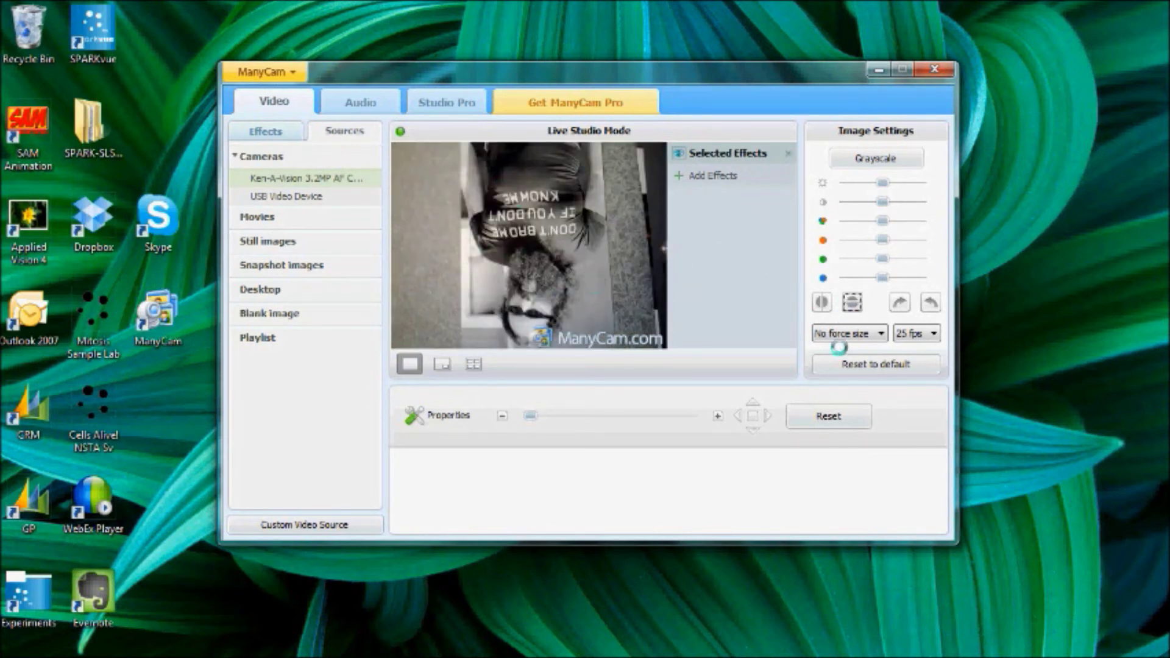
pyautogui.click(852, 302)
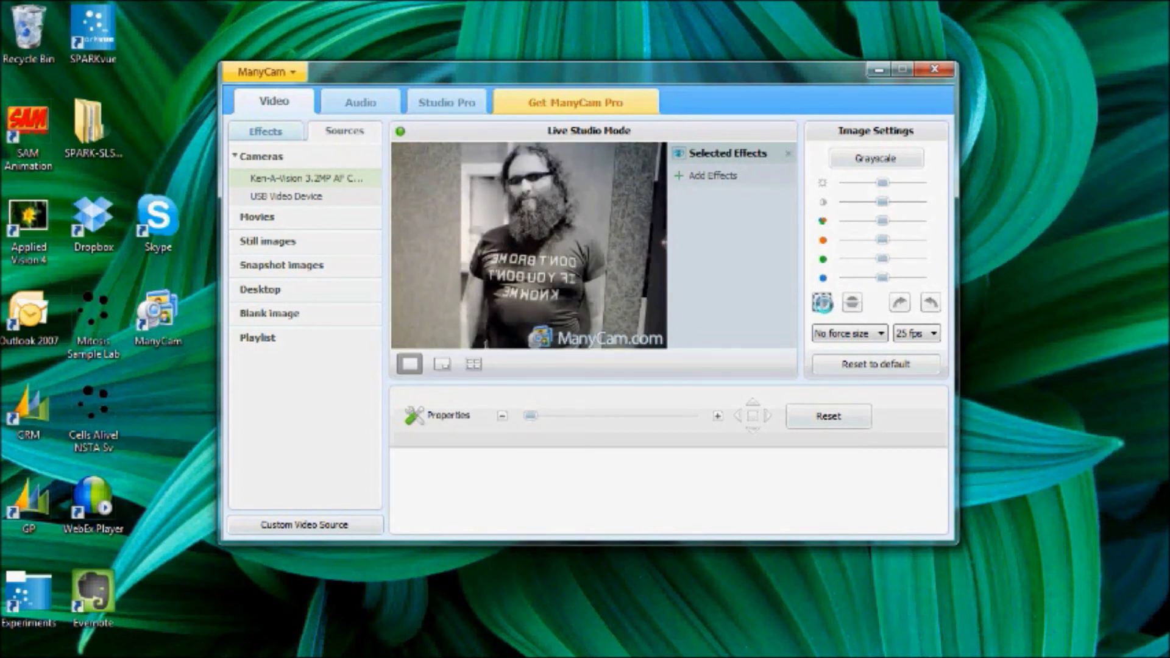
pyautogui.click(822, 303)
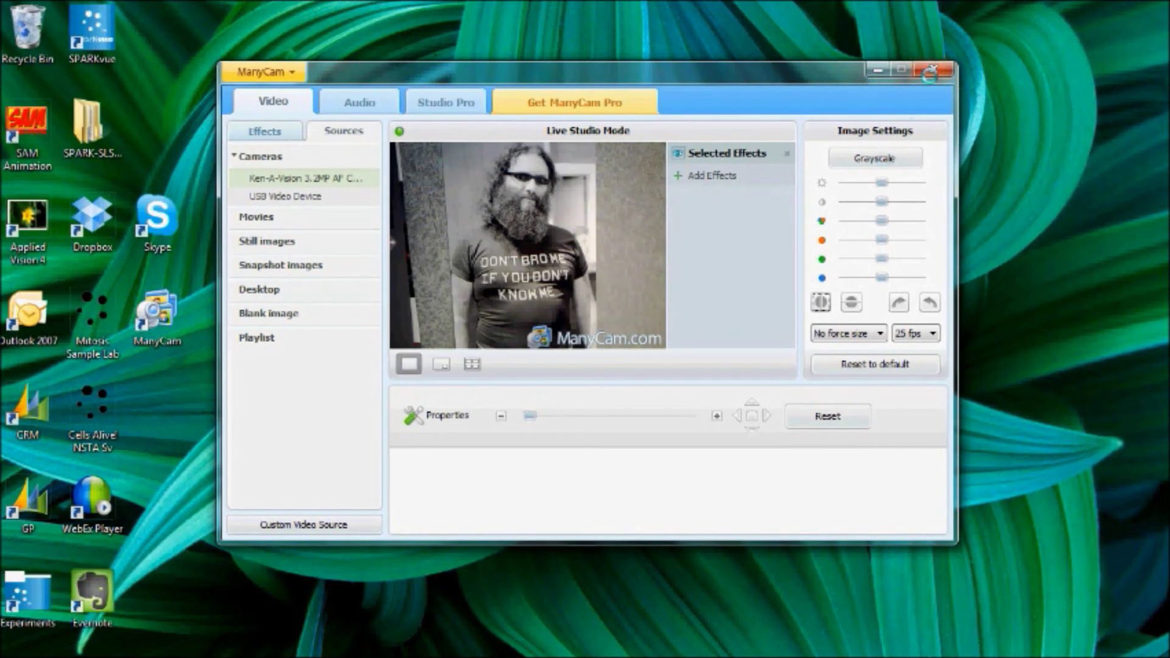
pyautogui.click(929, 72)
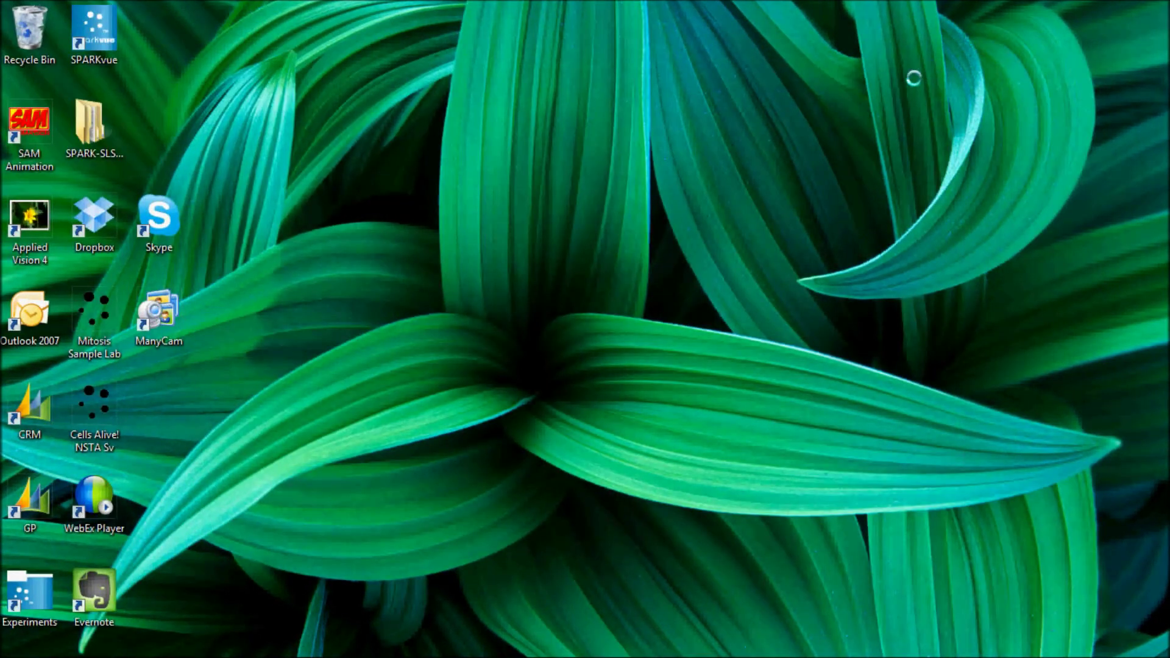
# Reopen Skype's Tools > Options video settings and select ManyCam Virtual Webcam as the webcam
pyautogui.click(160, 219)
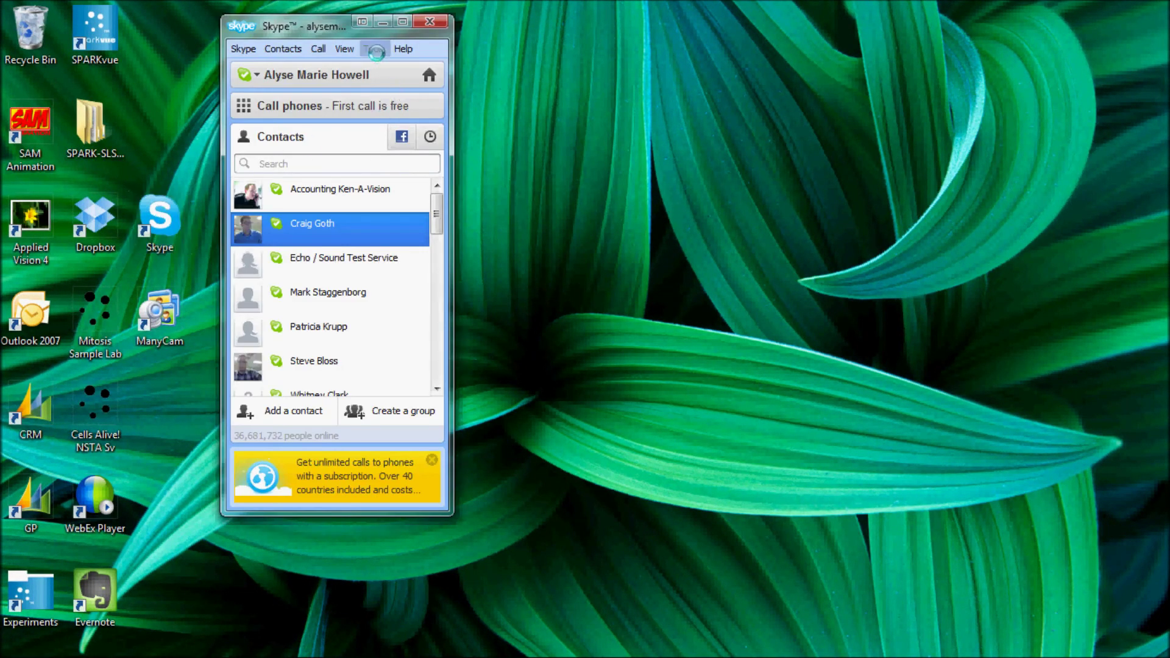
pyautogui.click(375, 49)
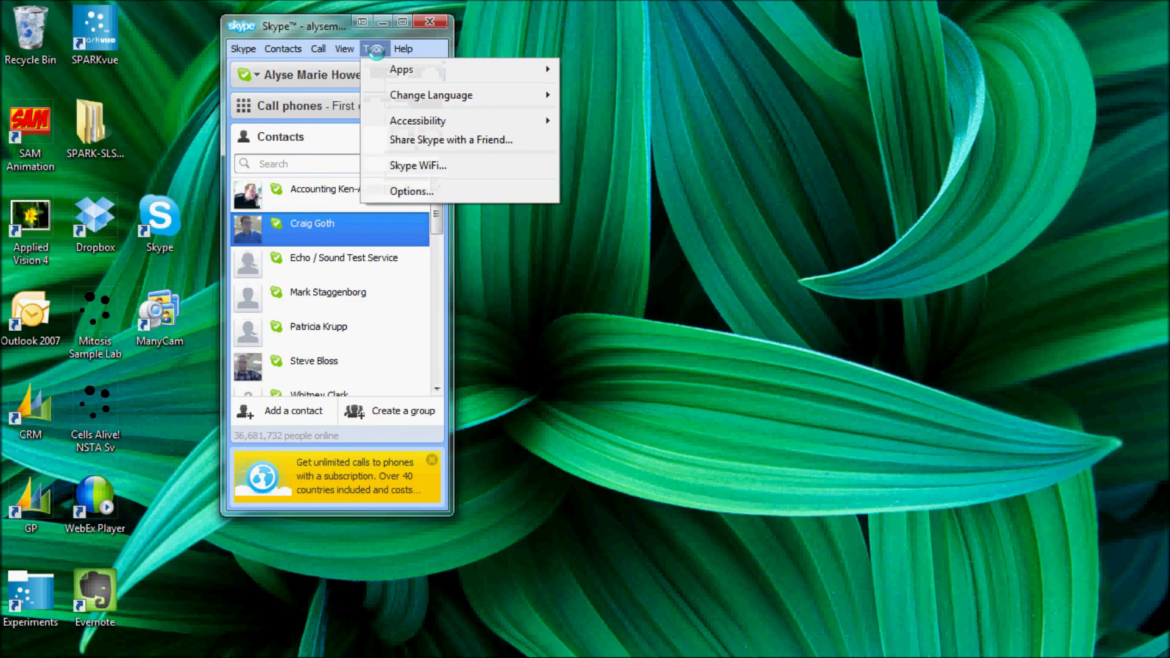
pyautogui.click(418, 191)
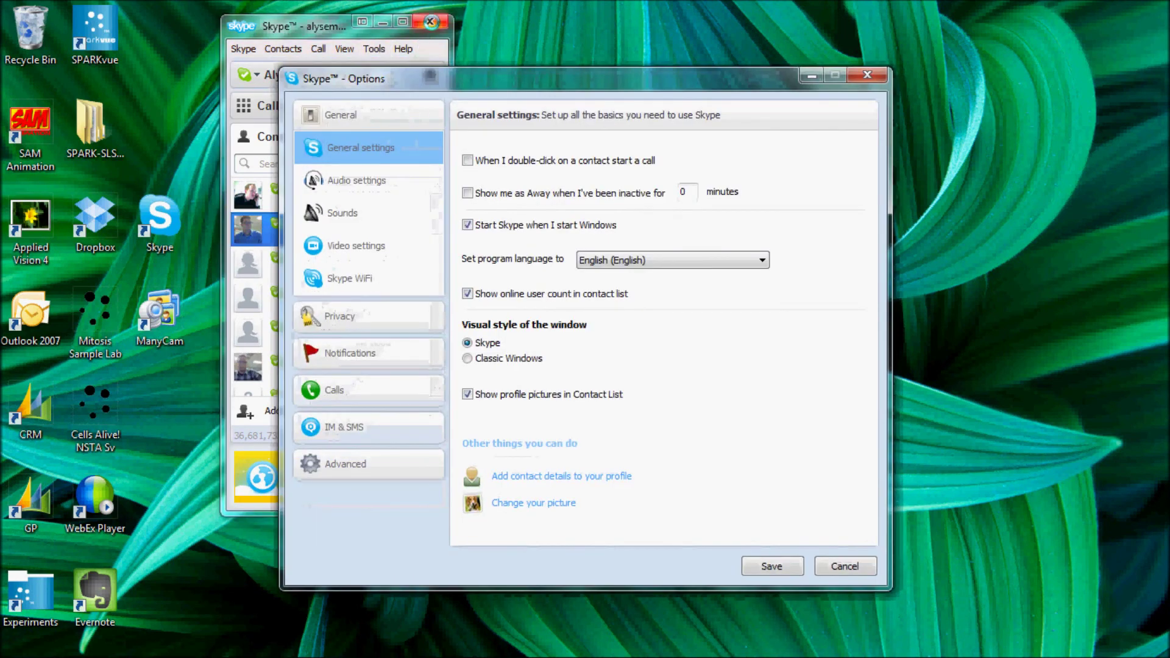
pyautogui.click(368, 245)
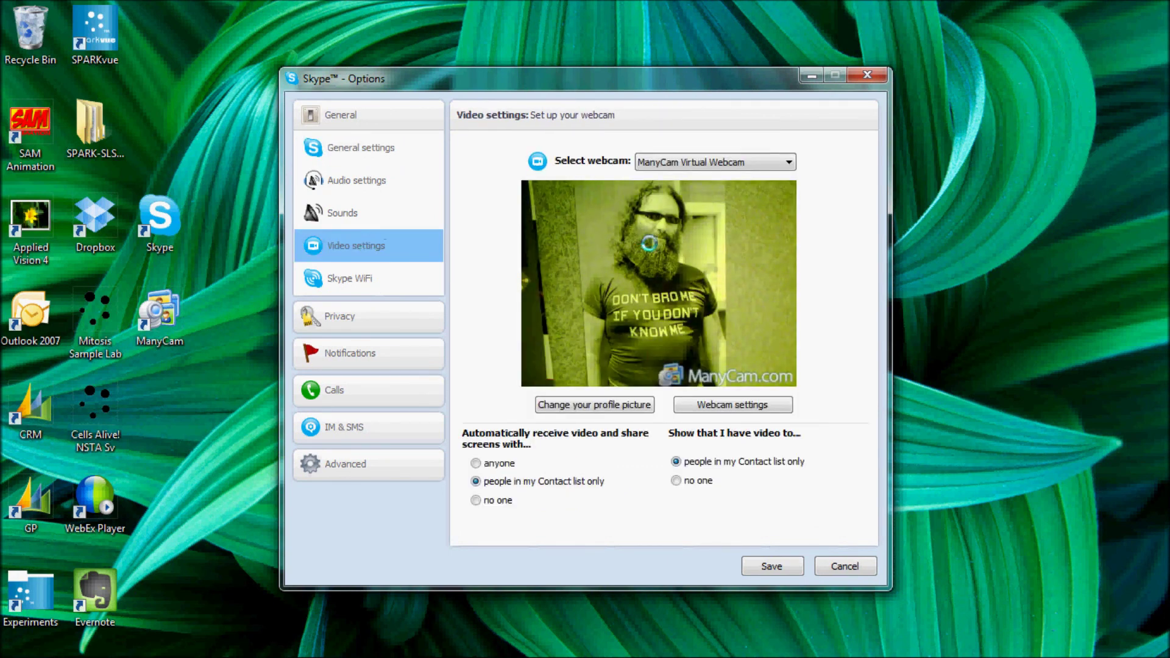
pyautogui.click(682, 163)
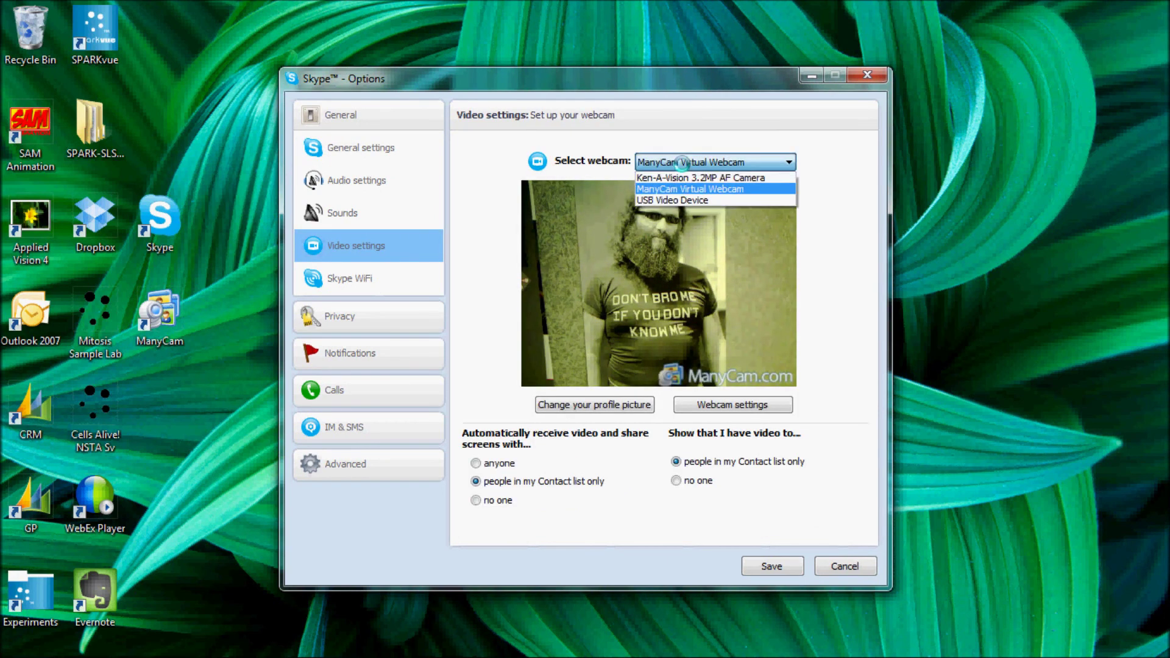